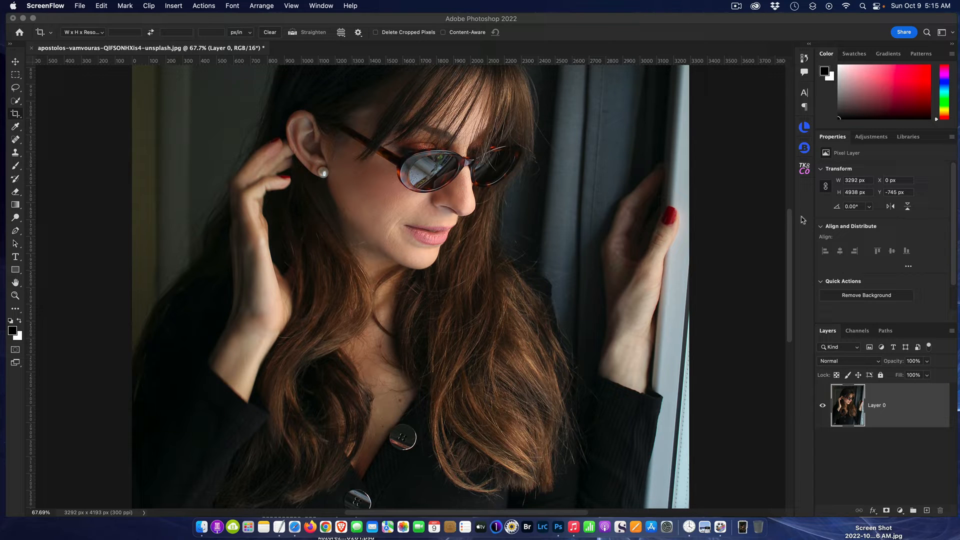
Add an Exposure adjustment layer with the offset at +0.0882 and gamma correction at 0.61.
left_click(871, 140)
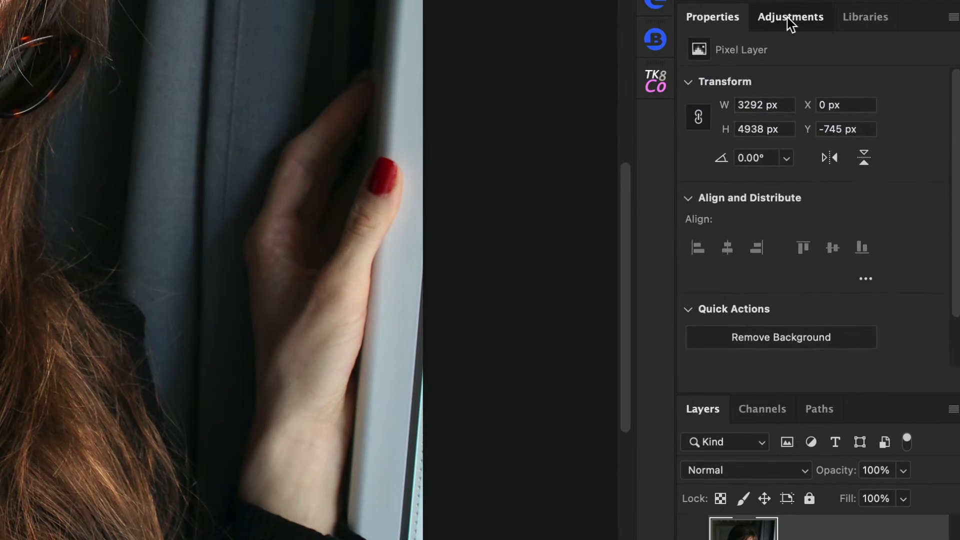
left_click(871, 138)
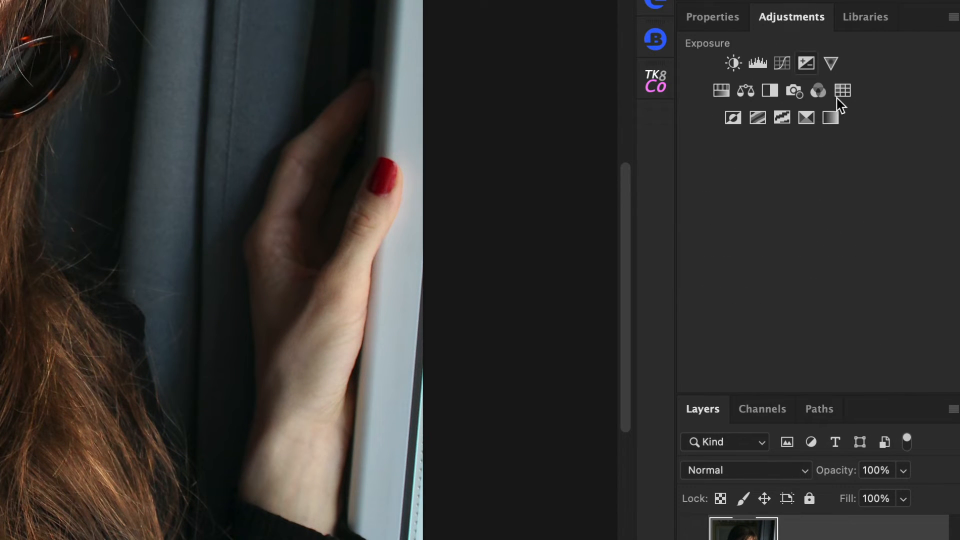
left_click(807, 67)
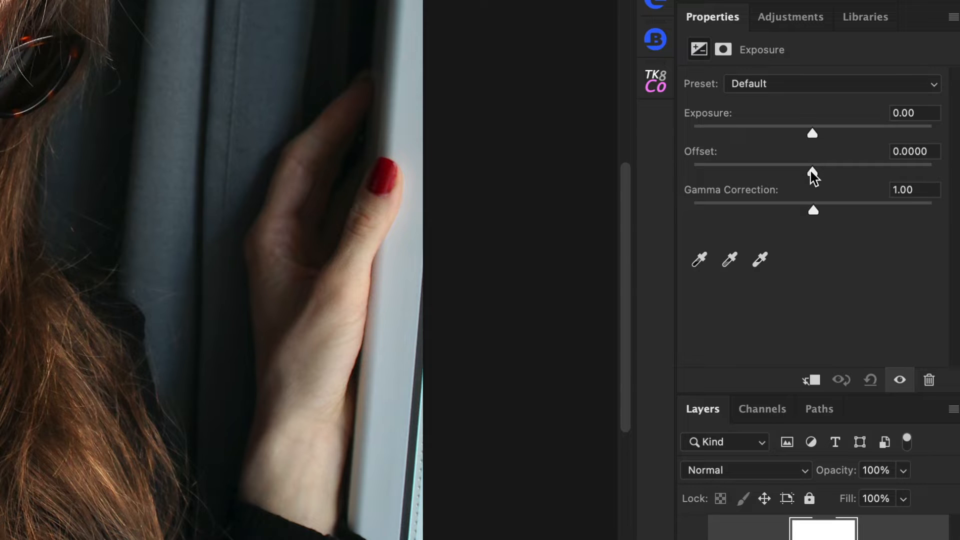
left_click_drag(811, 171, 824, 172)
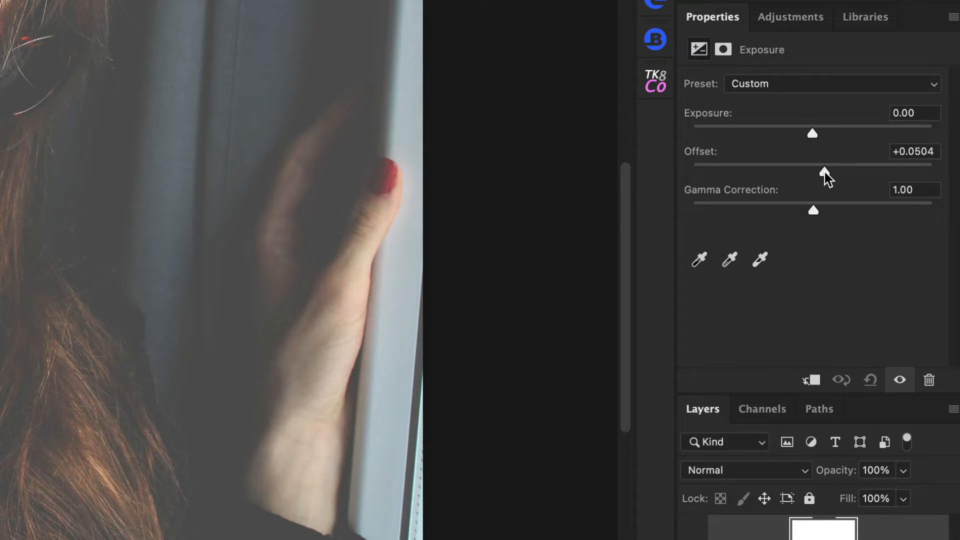
left_click_drag(825, 173, 834, 191)
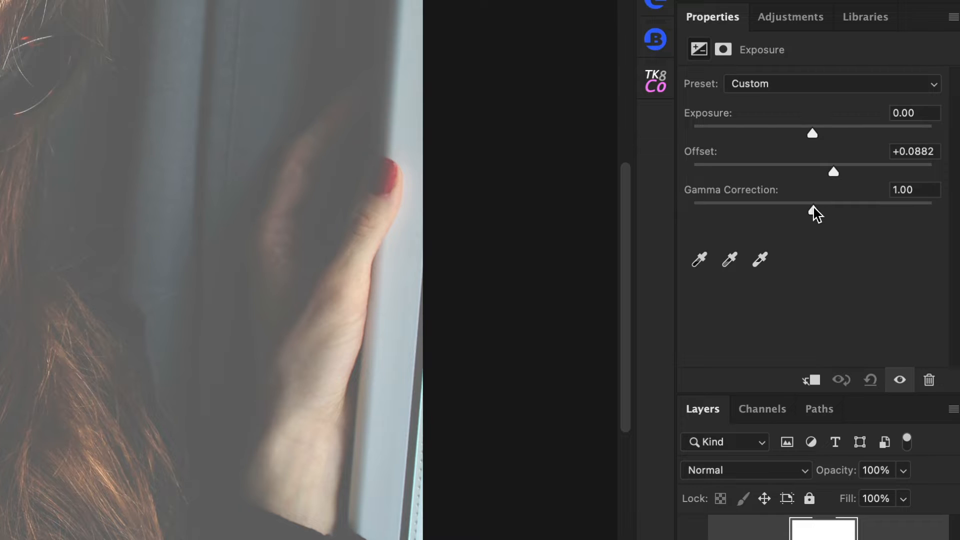
left_click_drag(815, 214, 850, 212)
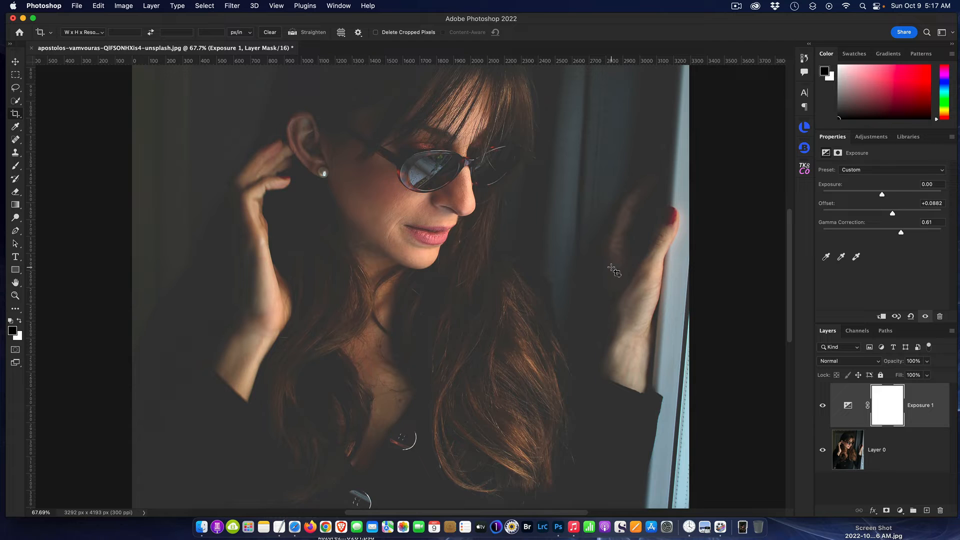
Compare the portrait with and without the Exposure adjustment, and delete that adjustment layer.
scroll(614, 270, "down", 3)
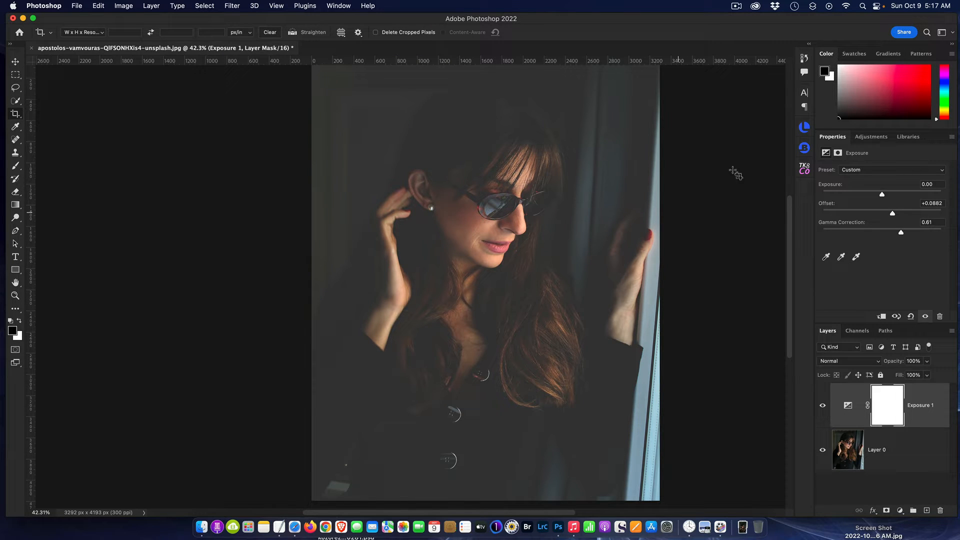
left_click(823, 408)
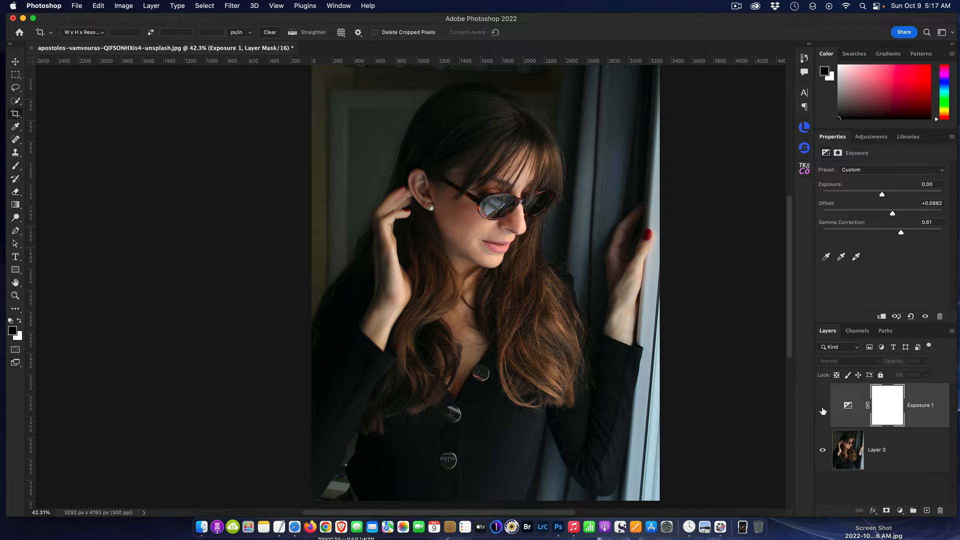
left_click(822, 407)
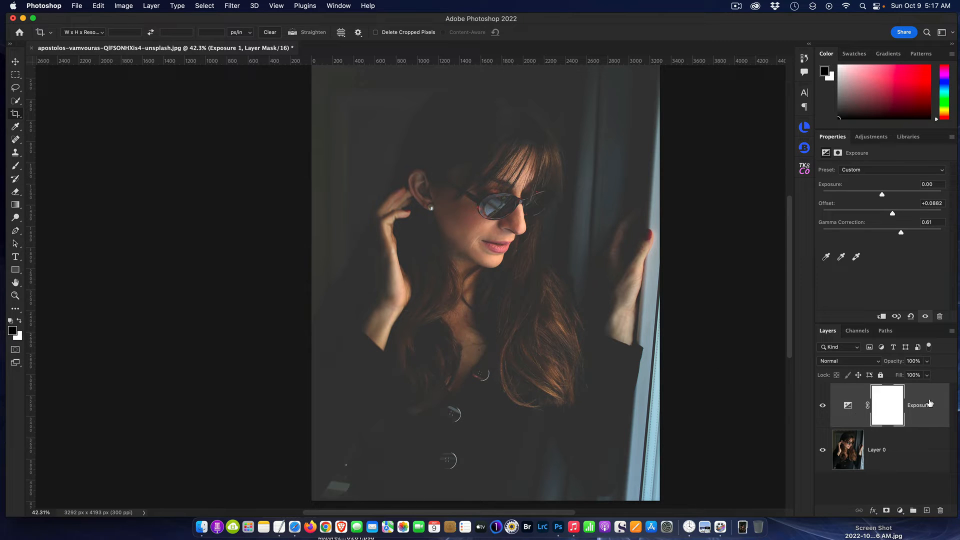
left_click_drag(930, 403, 938, 511)
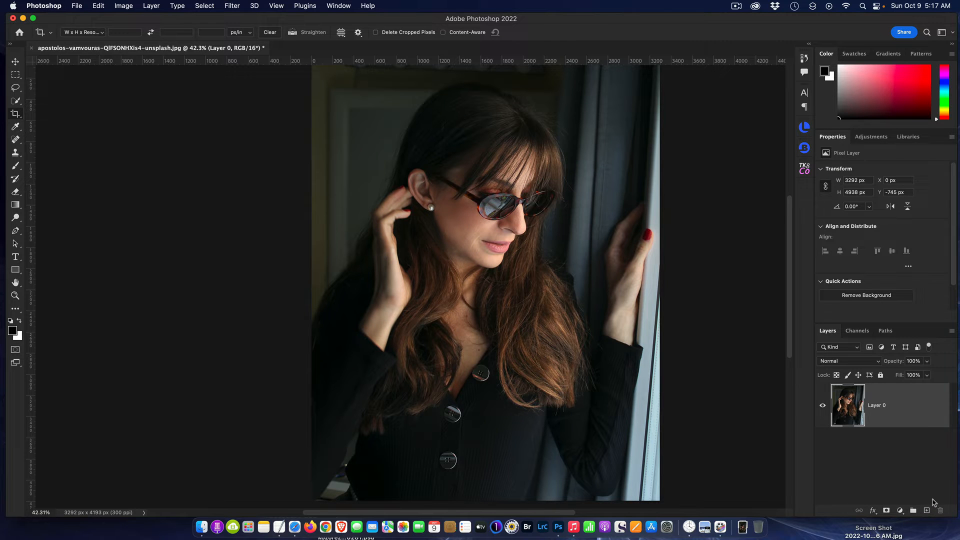
Add a Levels adjustment layer, try output black levels of 12 and 142, and return the level to 0.
left_click(872, 137)
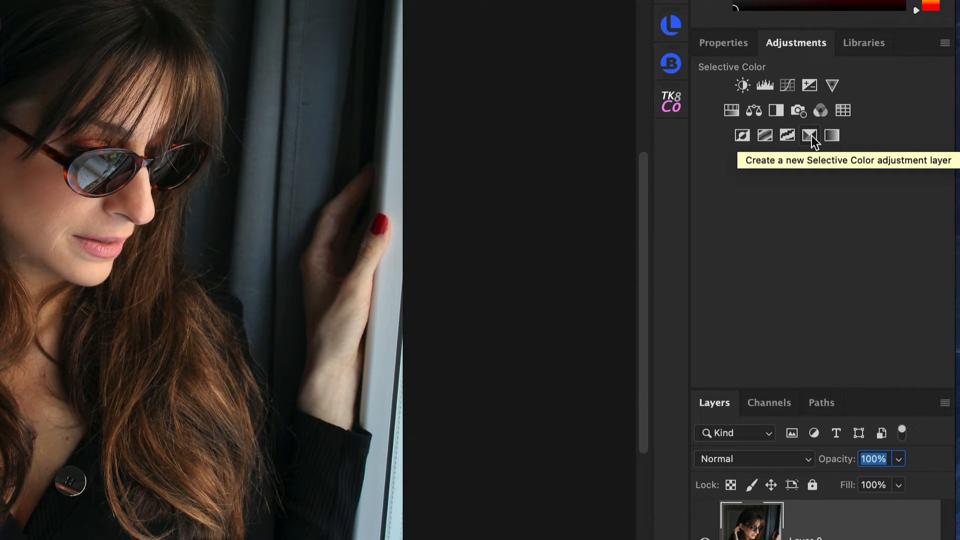
left_click(765, 86)
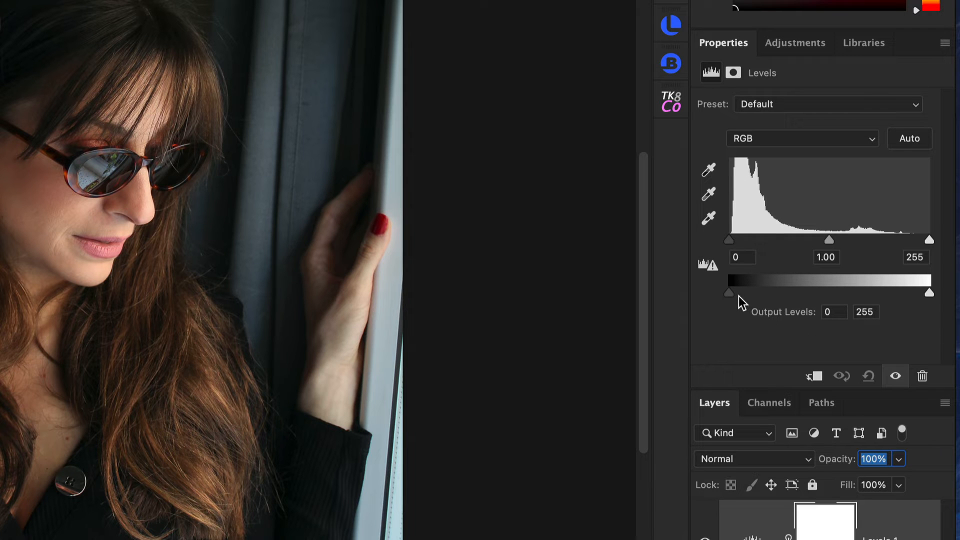
left_click_drag(731, 297, 739, 297)
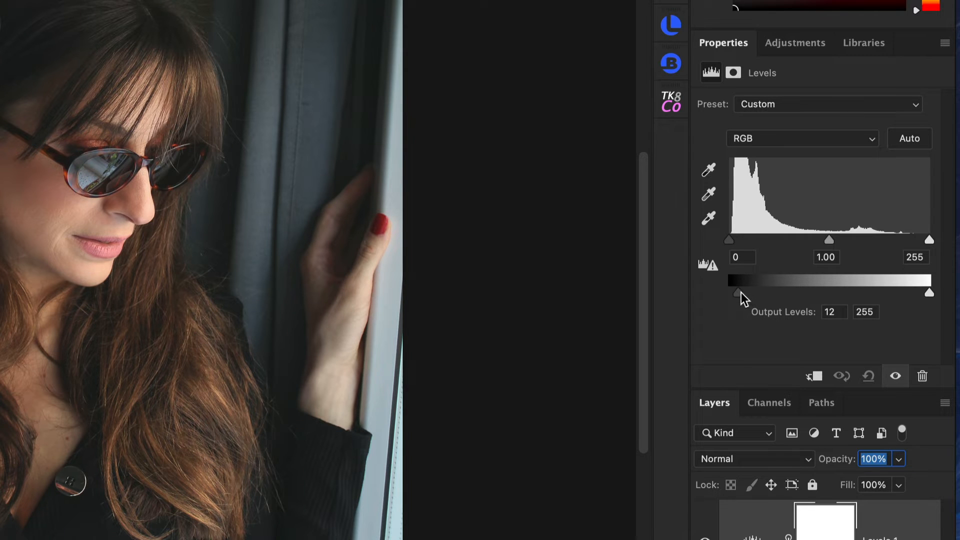
left_click_drag(740, 295, 841, 296)
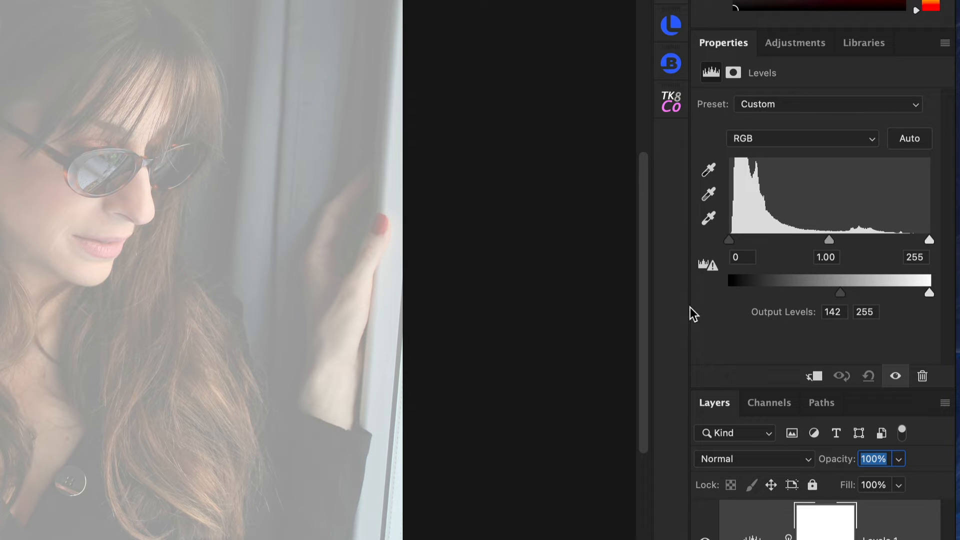
left_click(846, 295)
left_click_drag(823, 300, 690, 302)
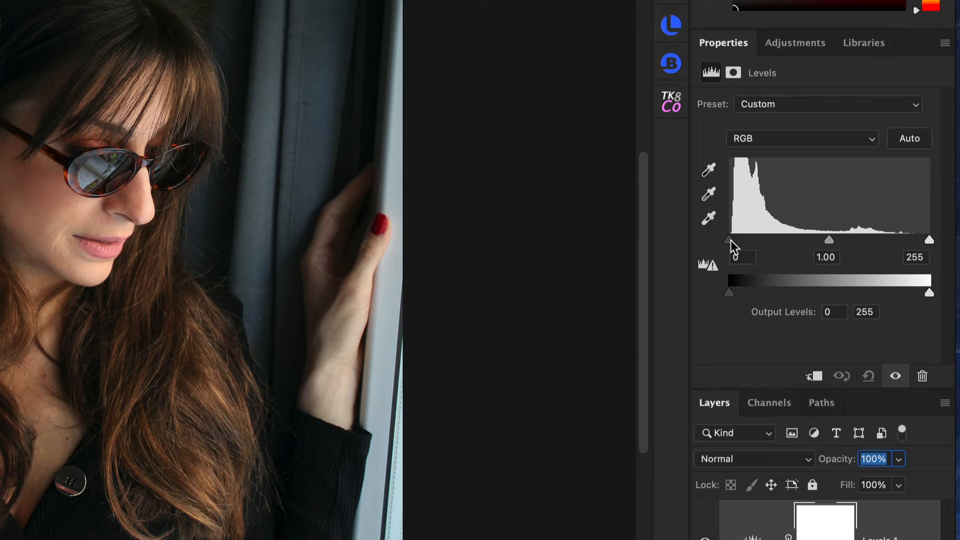
Set the Levels input black point to 24, the midtones to 1.03 and the output black level to 40.
left_click_drag(733, 240, 740, 239)
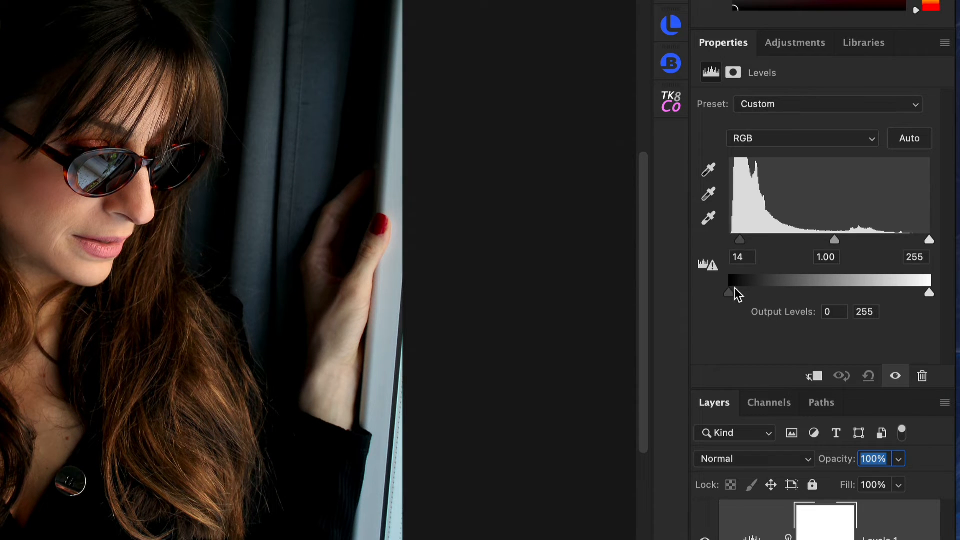
left_click_drag(734, 289, 761, 291)
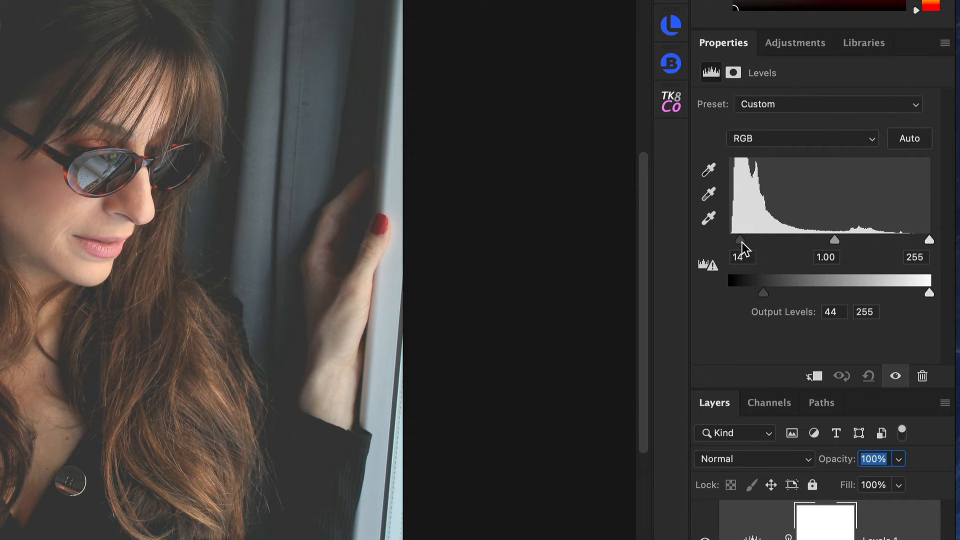
left_click_drag(741, 242, 748, 244)
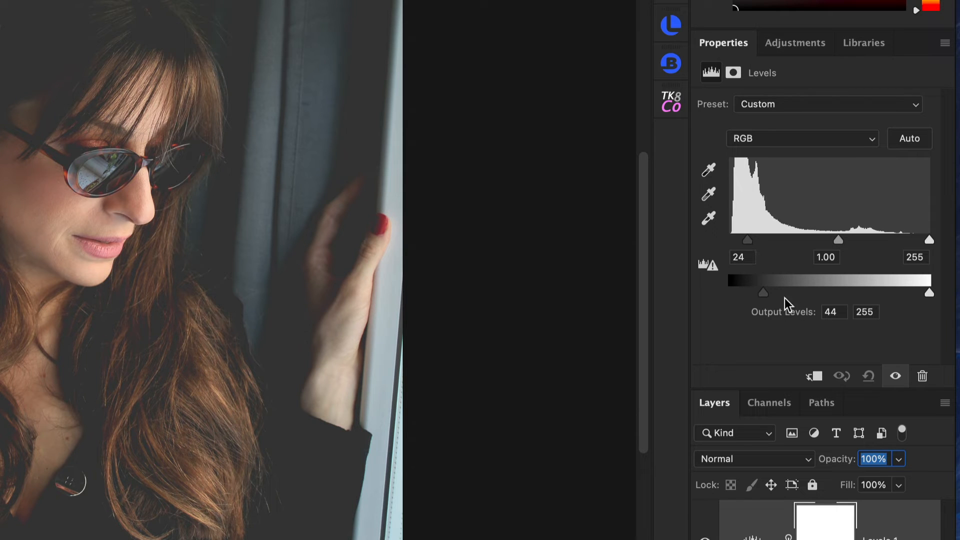
left_click_drag(764, 293, 760, 293)
mouse_move(838, 244)
left_mouse_down()
mouse_move(831, 249)
mouse_move(838, 251)
left_mouse_up()
Compare the portrait with and without the Levels adjustment, and delete that adjustment layer.
left_click(896, 375)
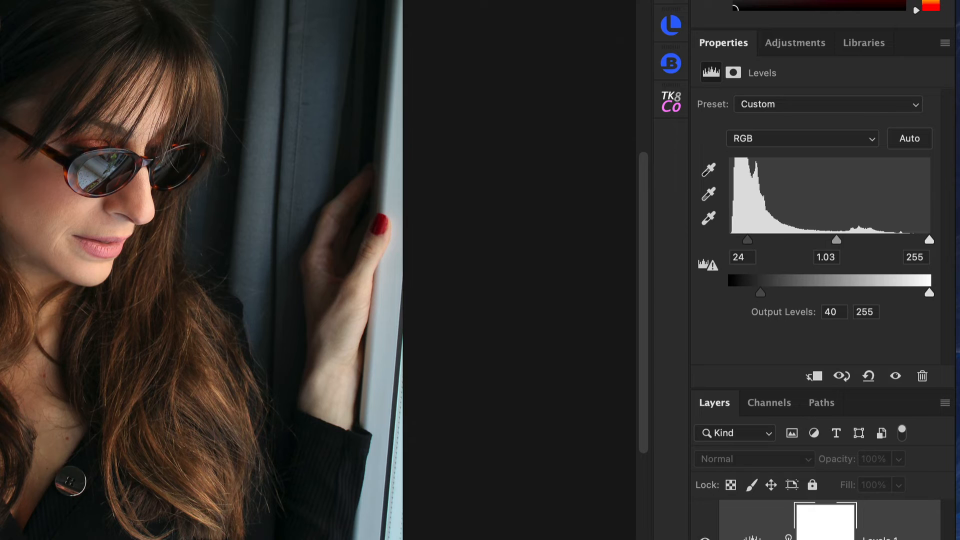
left_click(896, 376)
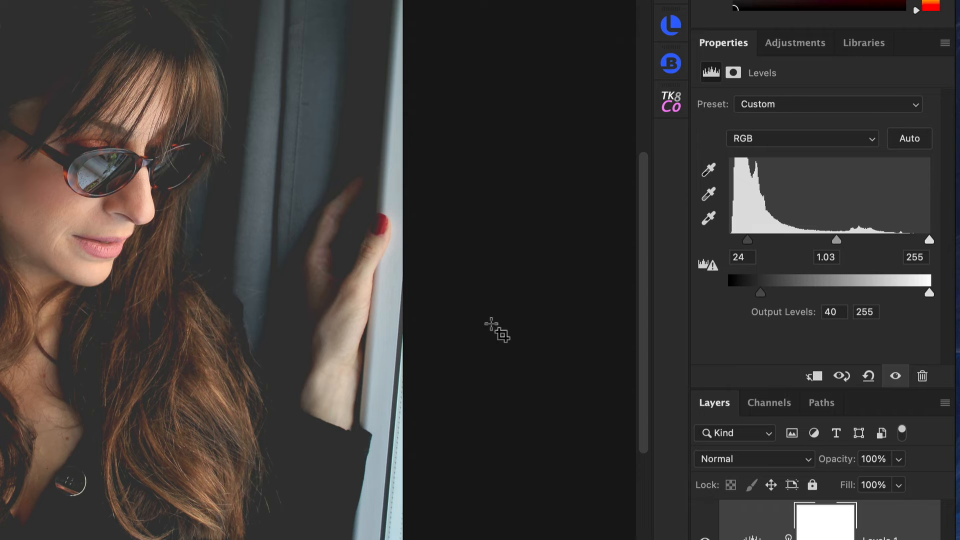
double_click(929, 512)
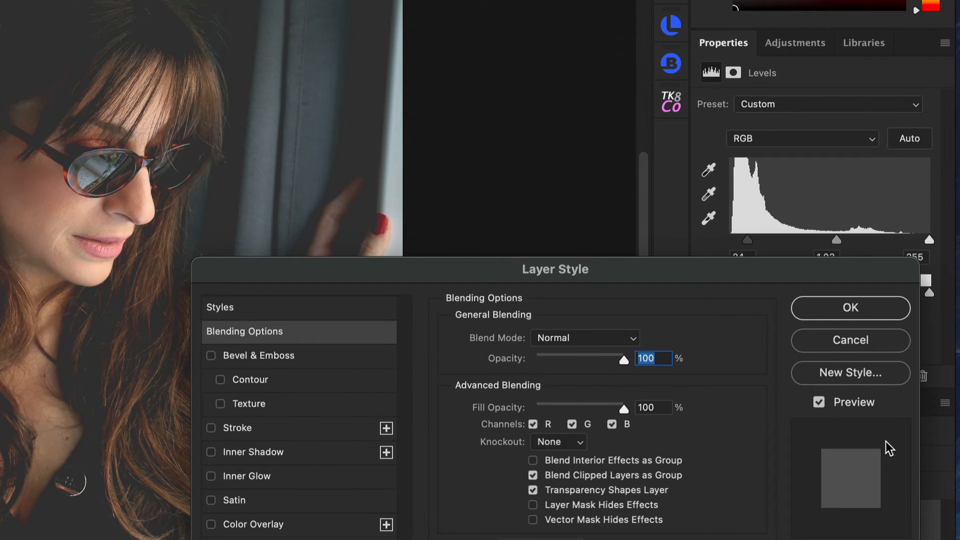
left_click(841, 340)
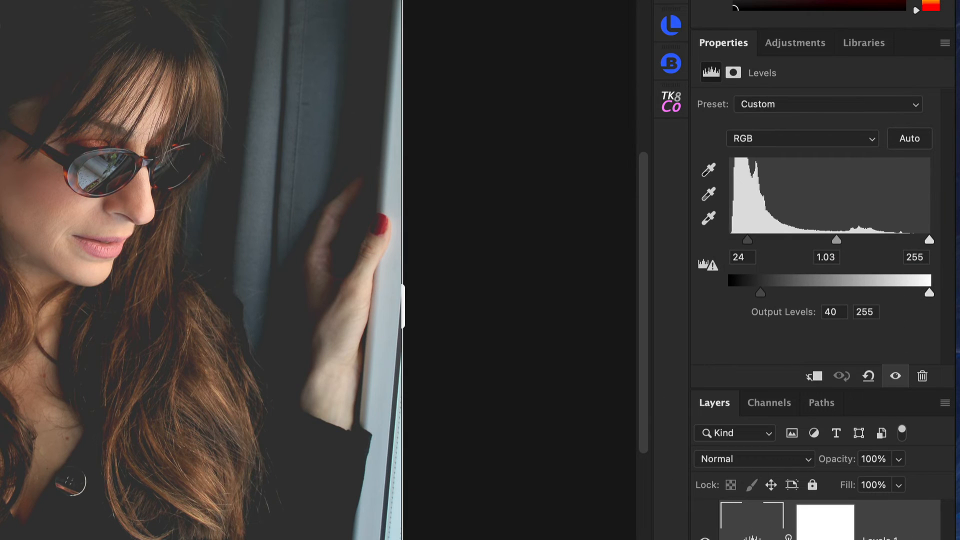
key("Delete")
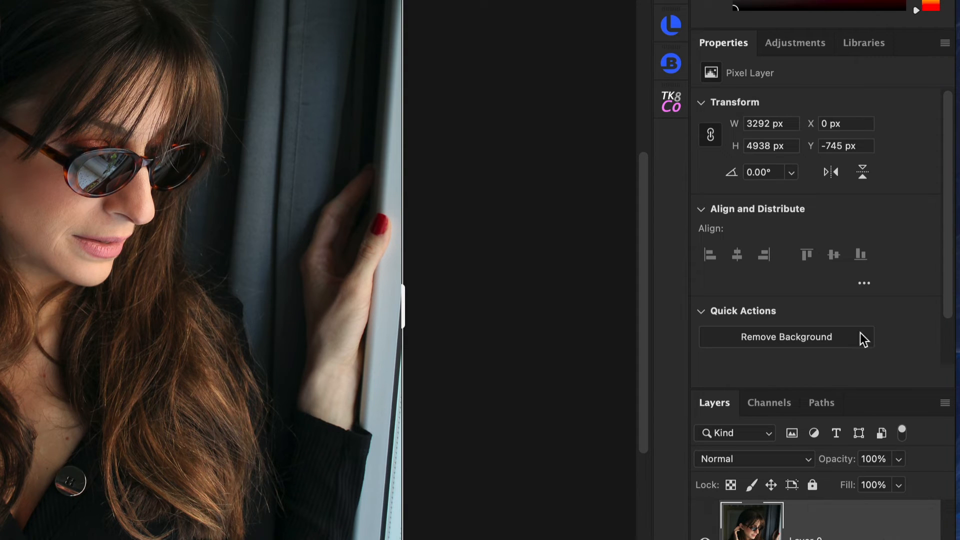
Add a Curves adjustment layer, lift the black point and slightly raise the midpoint, and compare the photo with and without it.
left_click(788, 38)
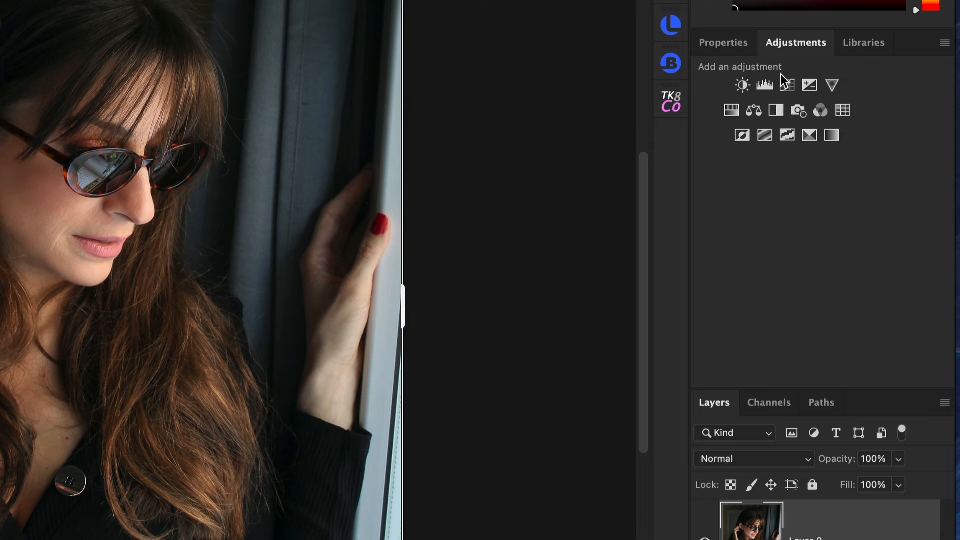
left_click(788, 86)
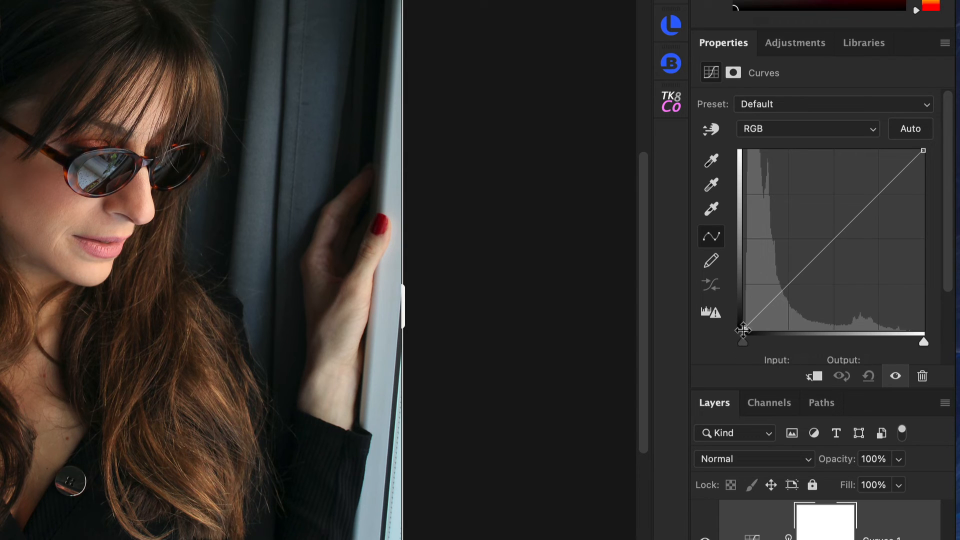
left_click_drag(746, 327, 718, 306)
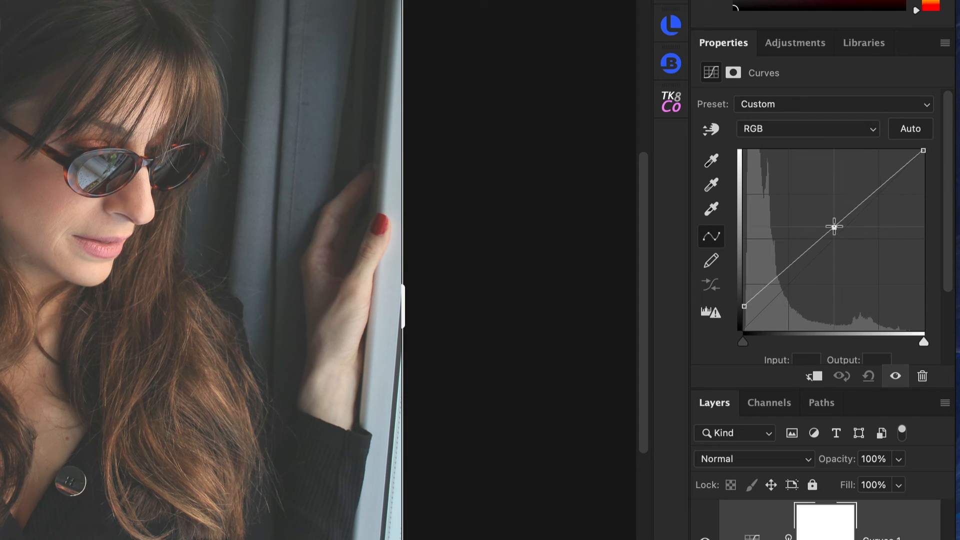
left_click_drag(833, 227, 831, 218)
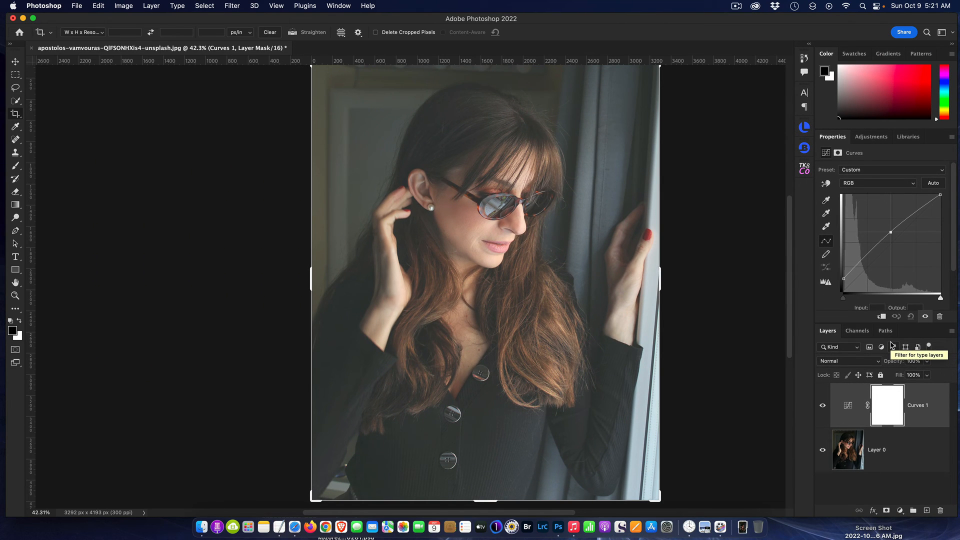
left_click(822, 405)
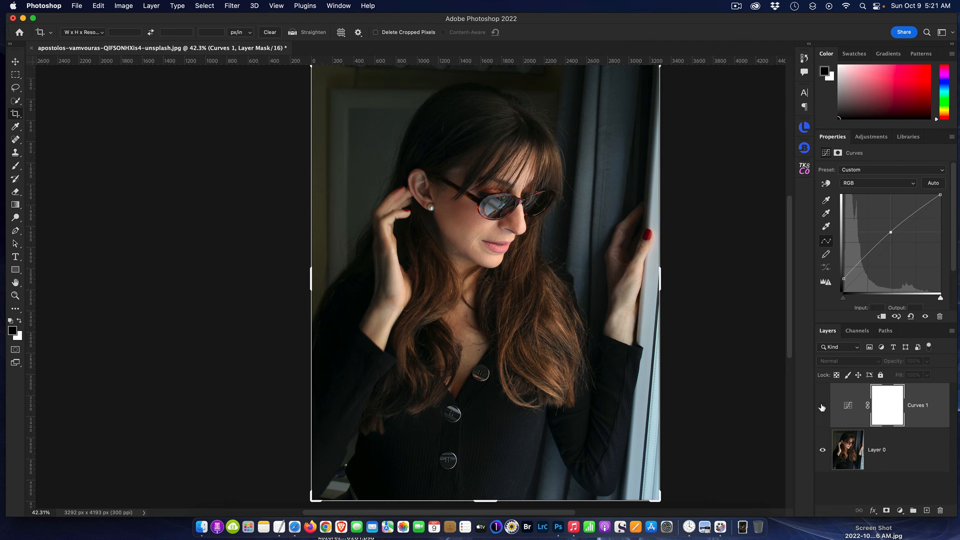
left_click(823, 406)
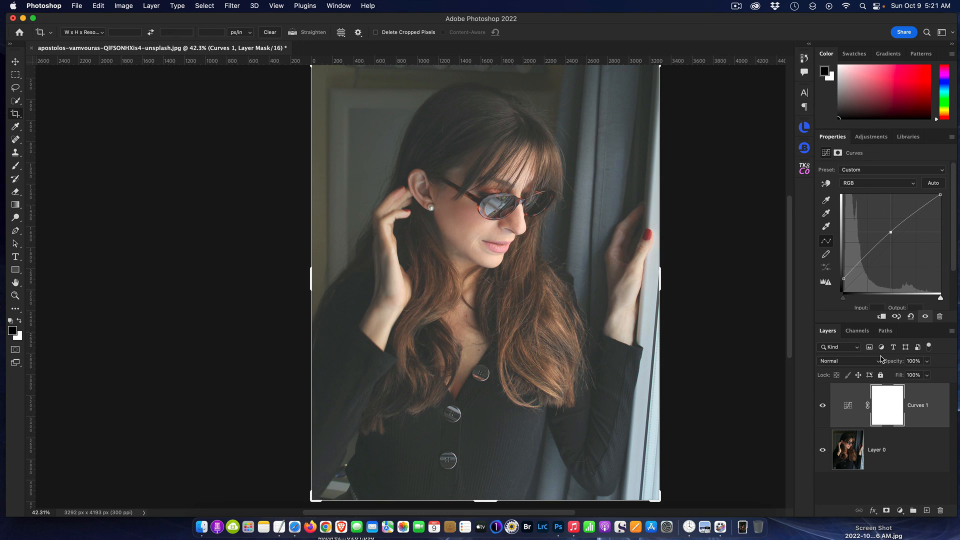
left_click(736, 7)
left_click(753, 32)
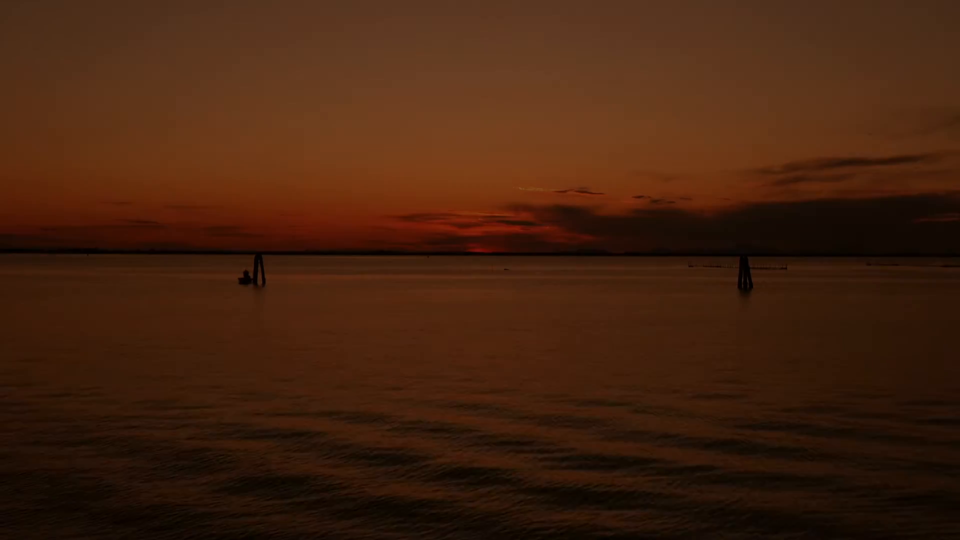